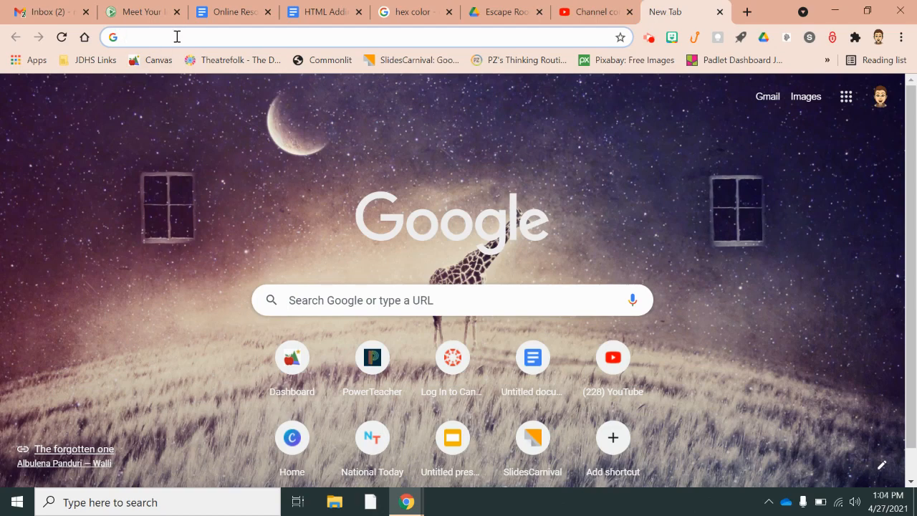
Step: Search Google for "google jamboard" and open the Jamboard site from the results
text(google j)
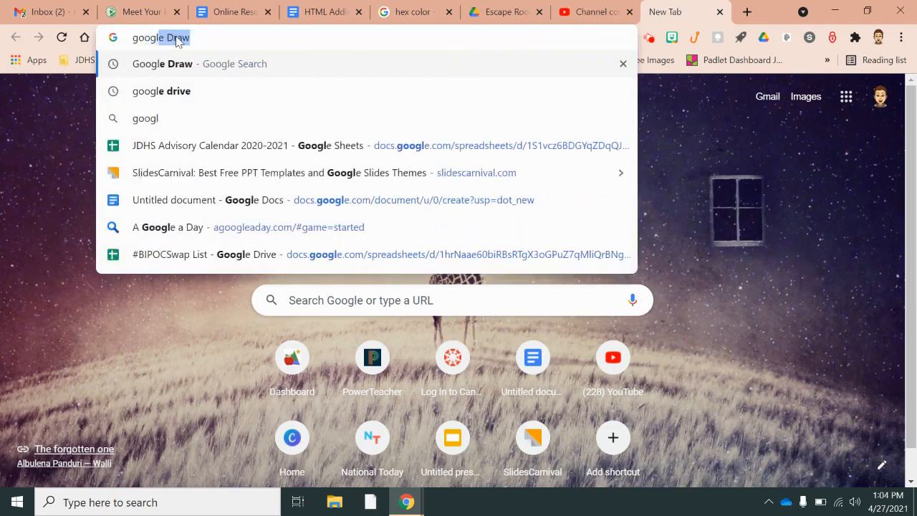
text(amboard)
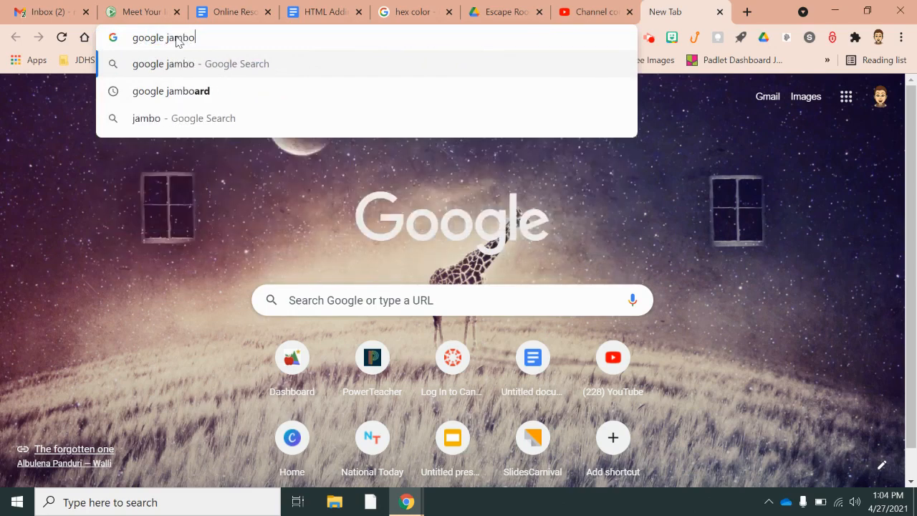
key(Return)
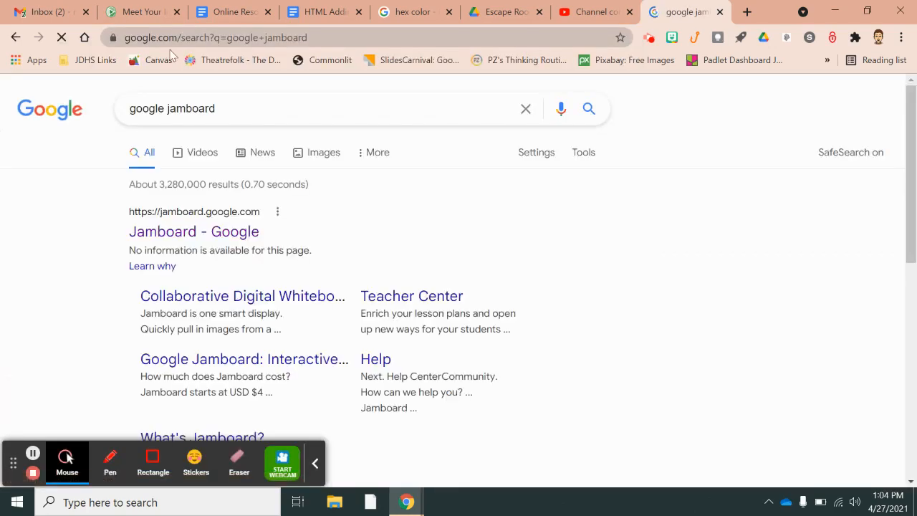
click(186, 240)
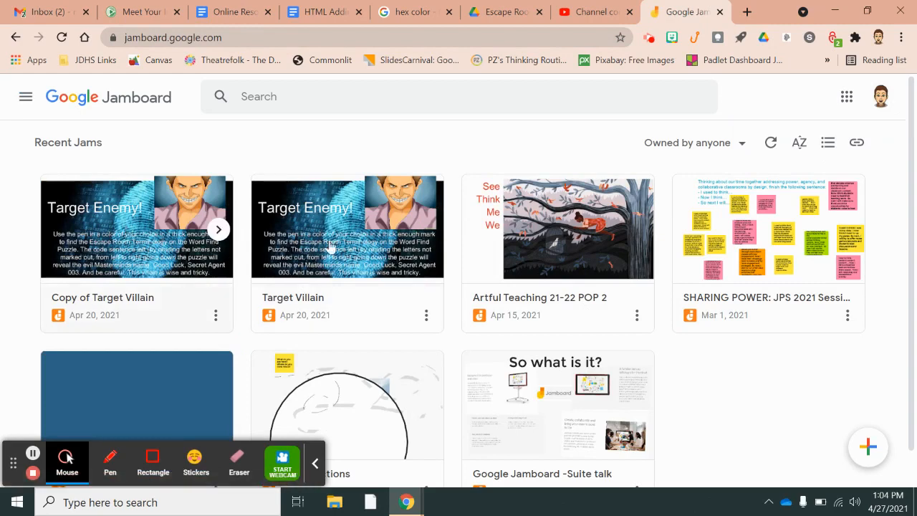
Step: Create a new blank jam from the Recent Jams page
scroll(343, 249, down, 1)
scroll(342, 248, up, 1)
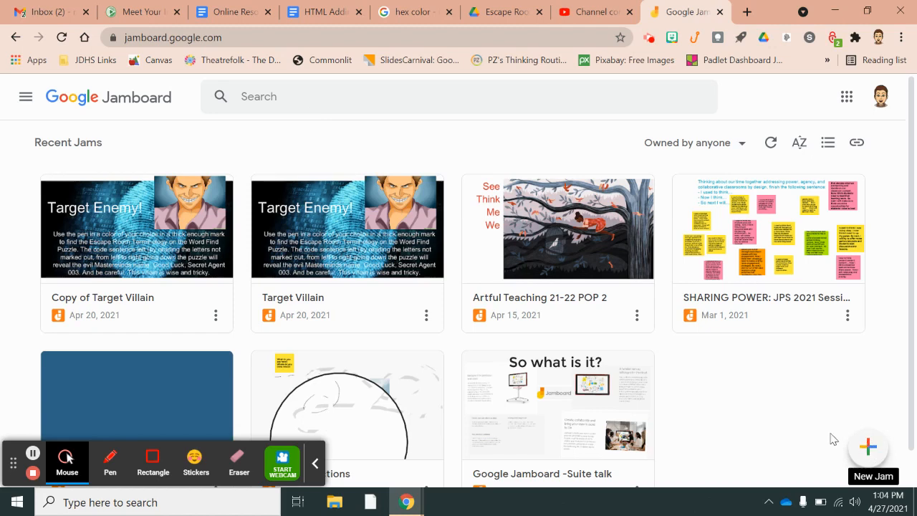
click(868, 449)
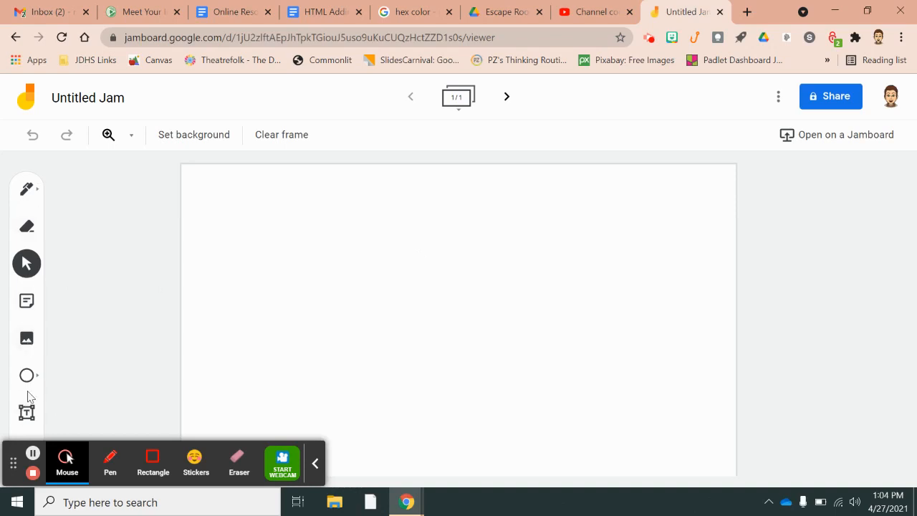
click(28, 338)
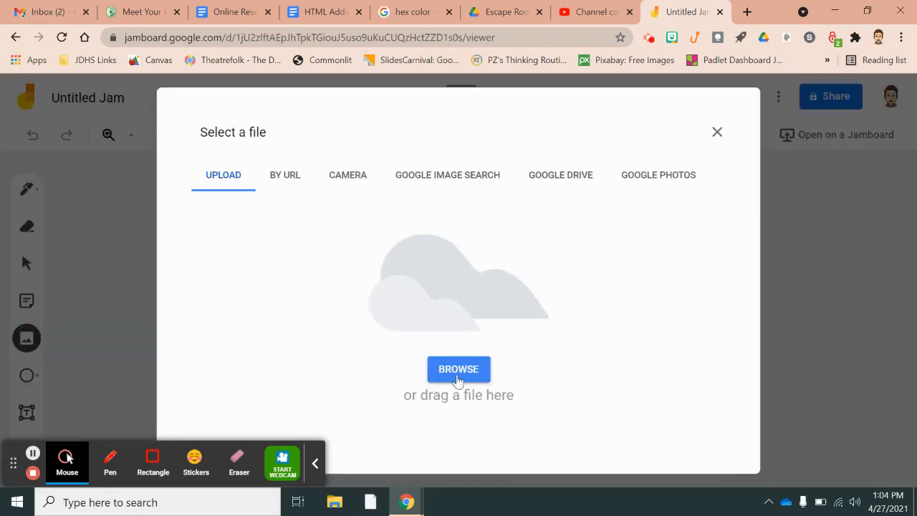
click(458, 371)
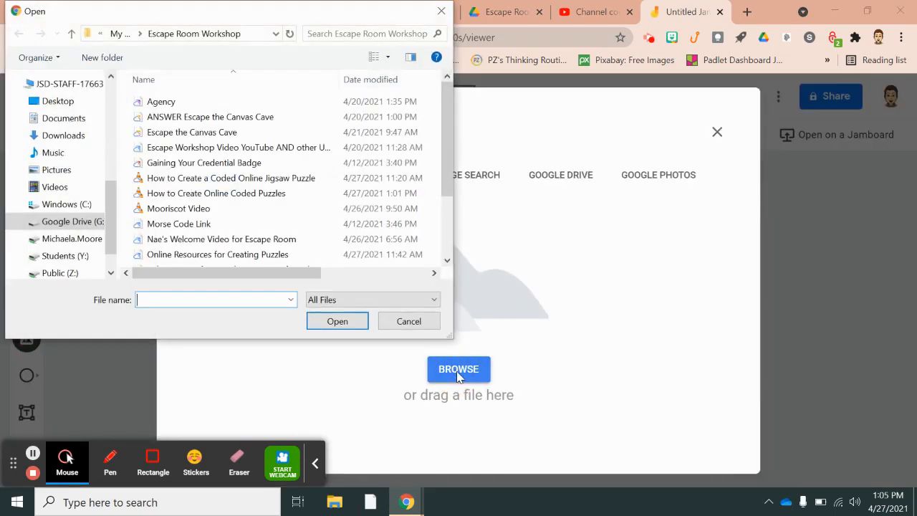
click(58, 103)
scroll(349, 179, down, 2)
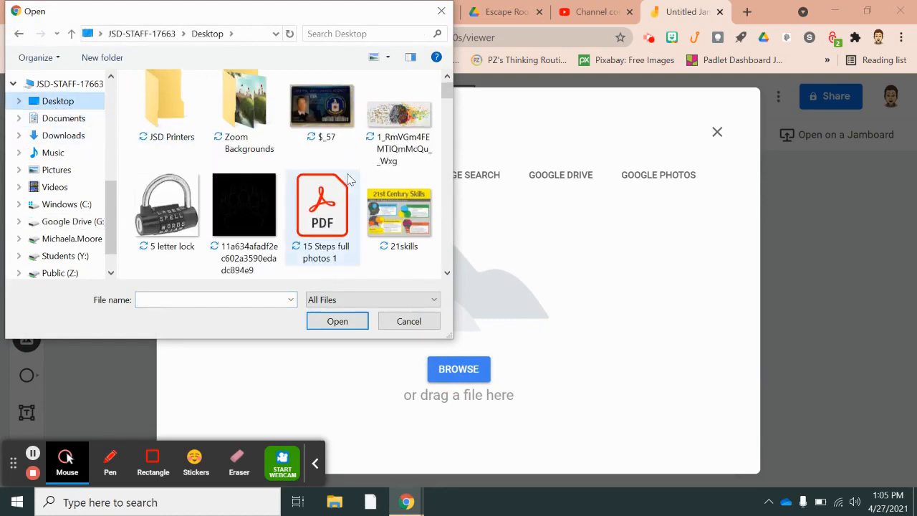
scroll(349, 179, down, 3)
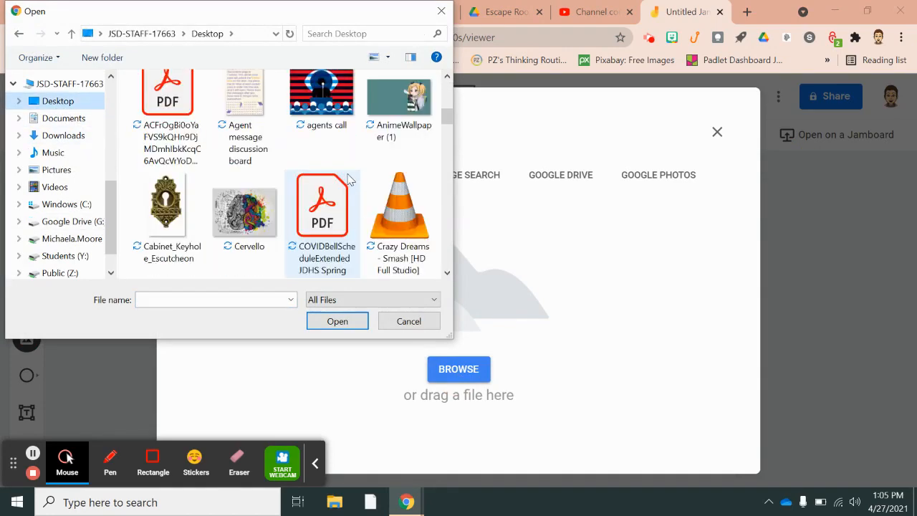
scroll(349, 179, down, 3)
scroll(349, 179, down, 5)
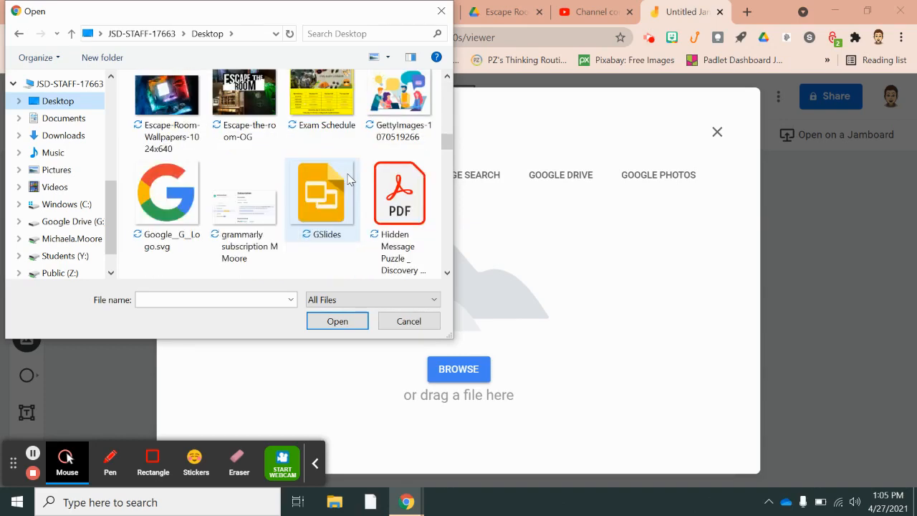
scroll(349, 179, down, 5)
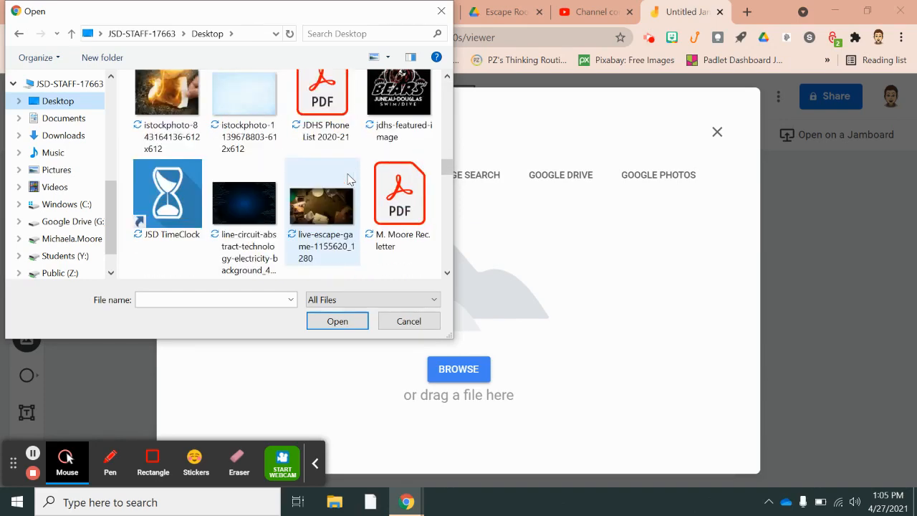
scroll(348, 179, down, 3)
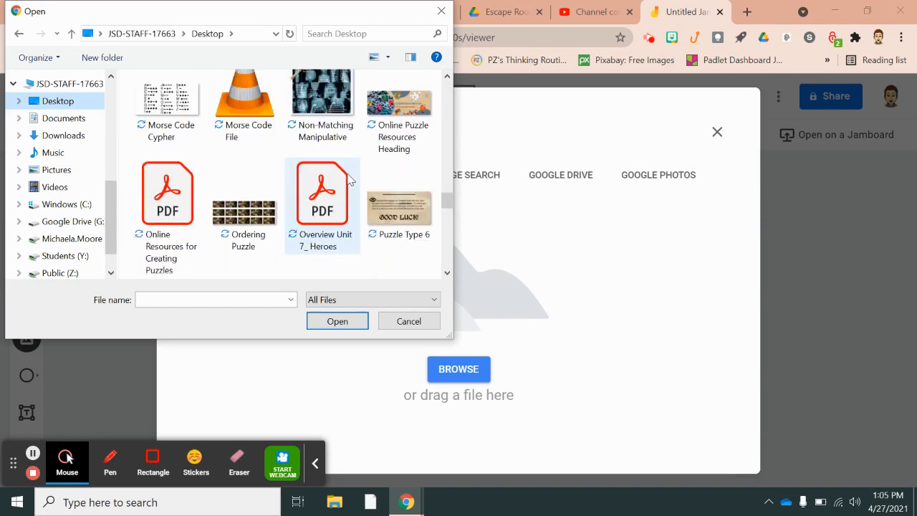
scroll(350, 181, down, 2)
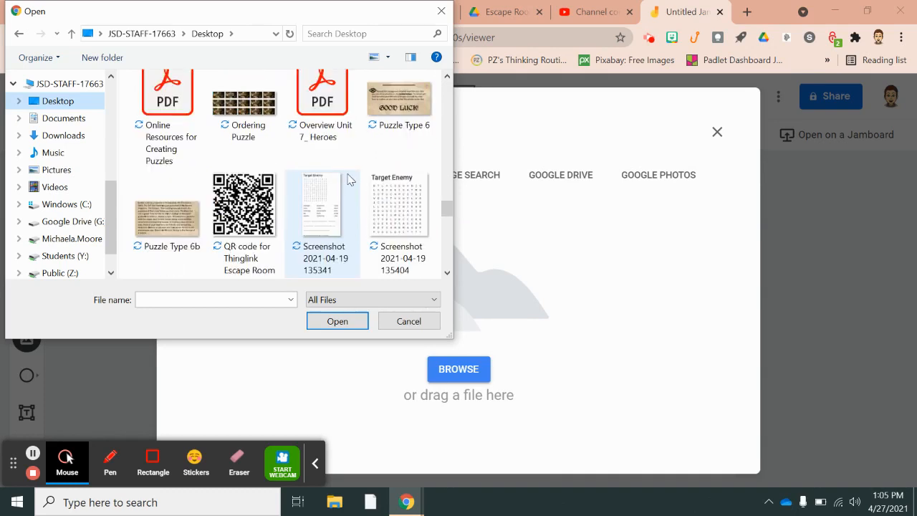
click(405, 211)
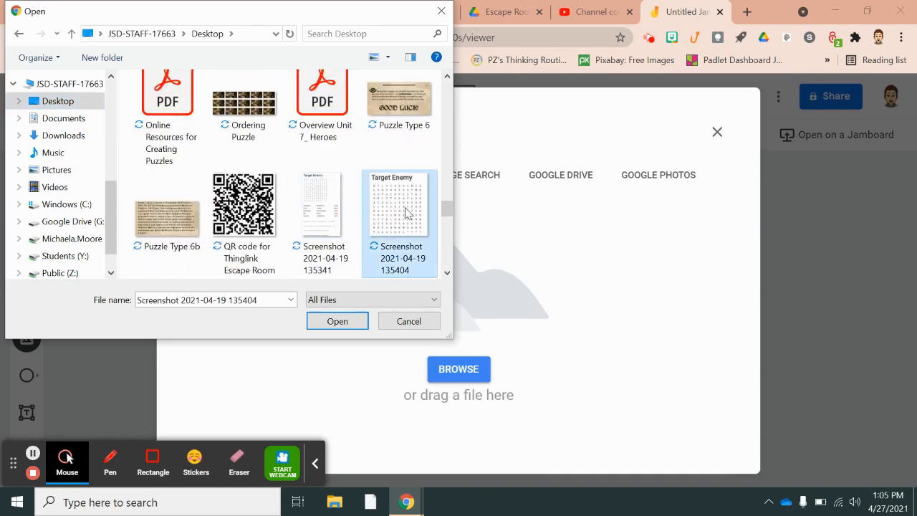
click(344, 324)
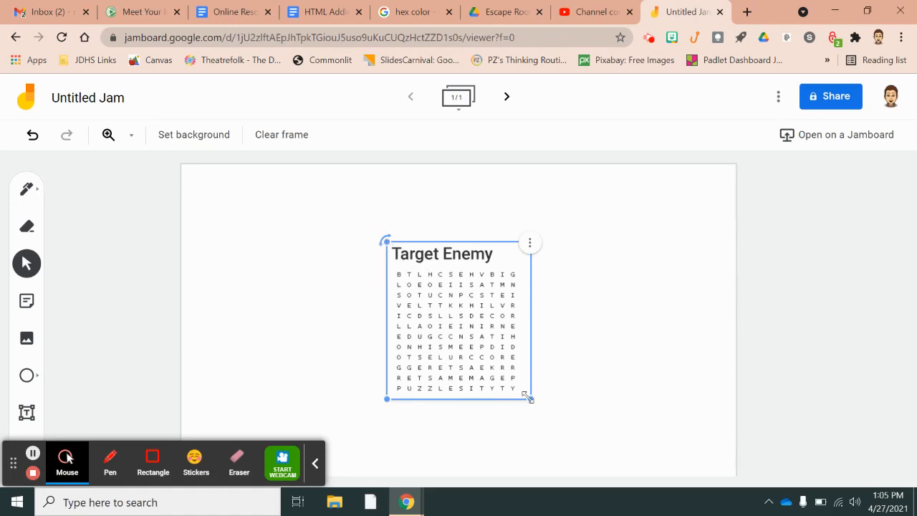
Step: Enlarge the word search image and reposition it to fill most of the frame's height near the centre
drag(529, 399, 604, 459)
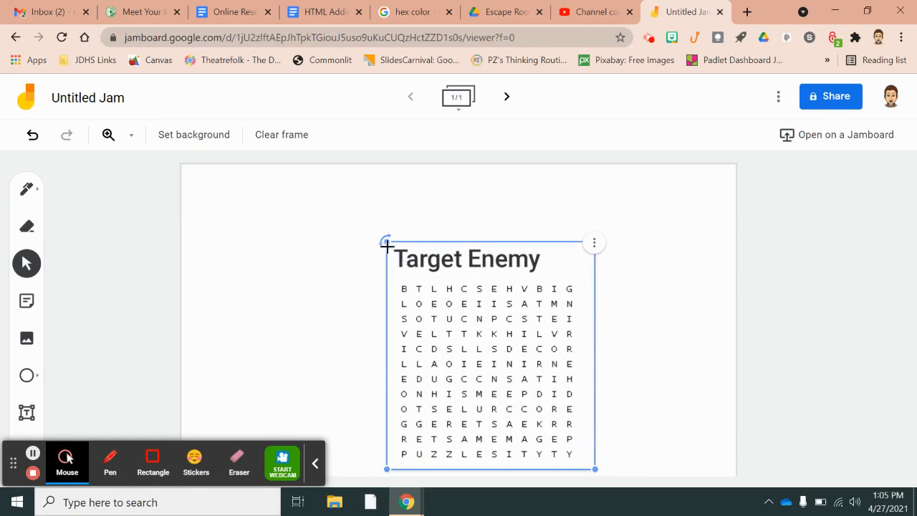
drag(387, 241, 334, 181)
drag(446, 358, 399, 295)
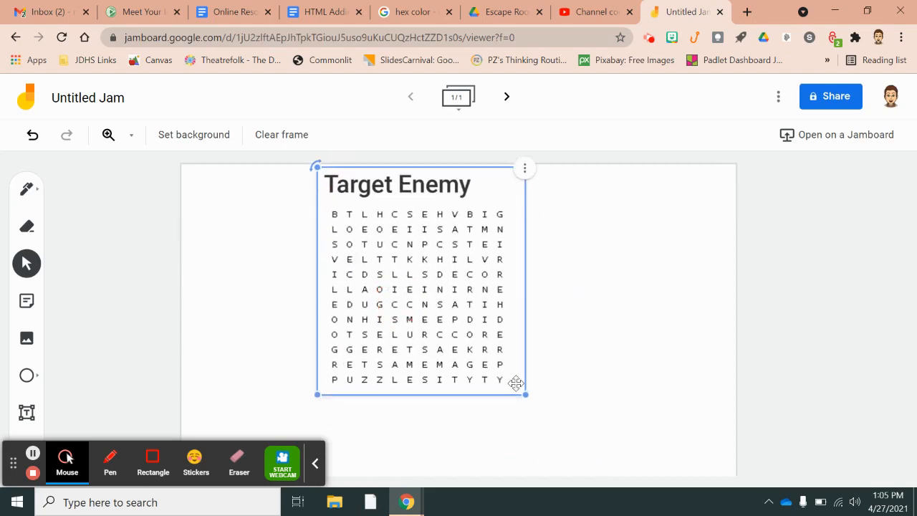
drag(525, 392, 620, 439)
click(646, 354)
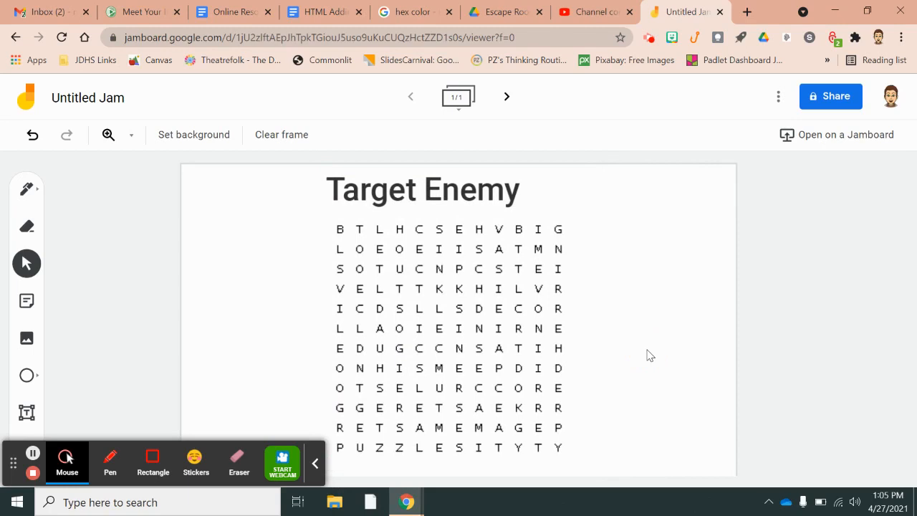
Step: Highlight the first eight letters of the word search's third row with the blue highlighter
click(27, 189)
click(39, 193)
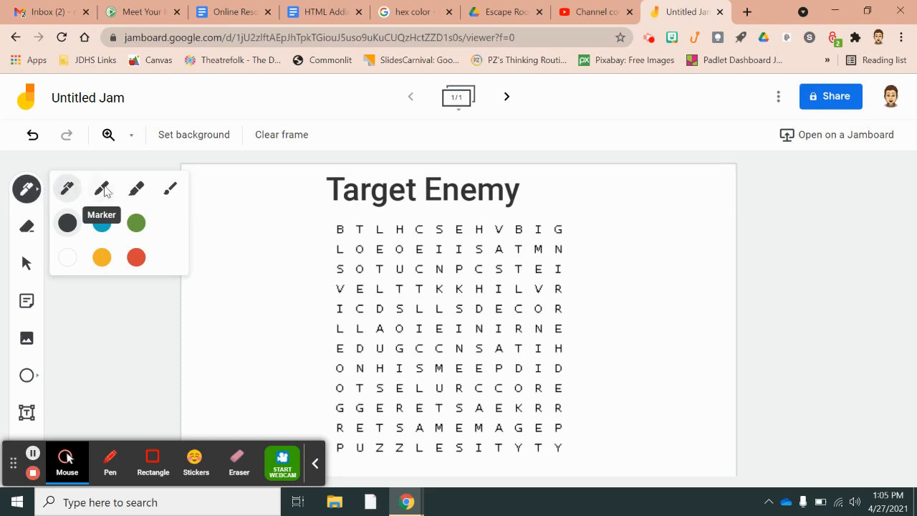
click(138, 189)
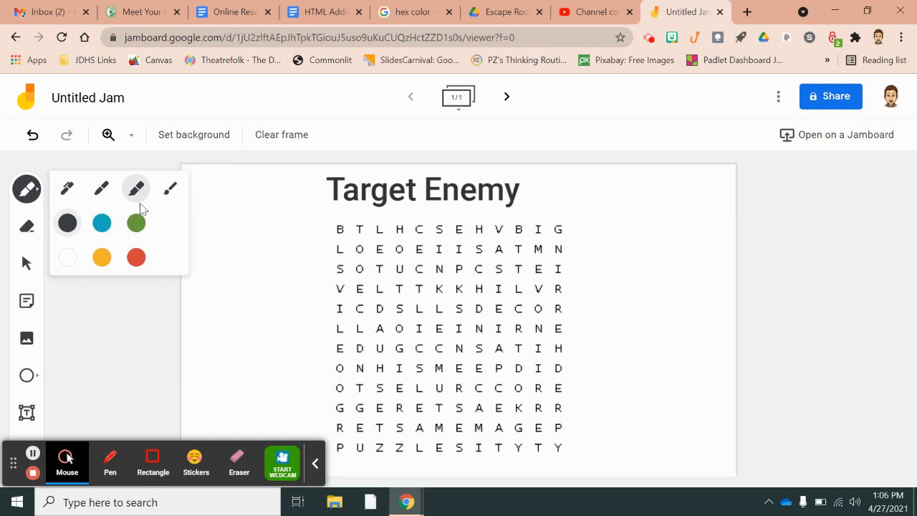
click(103, 225)
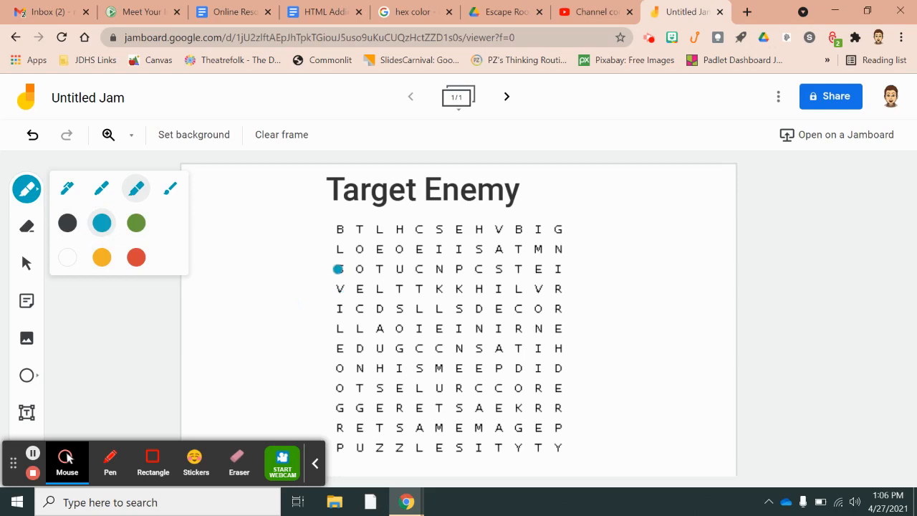
mouse_move(337, 268)
mouse_down()
mouse_move(488, 267)
mouse_move(344, 267)
mouse_up()
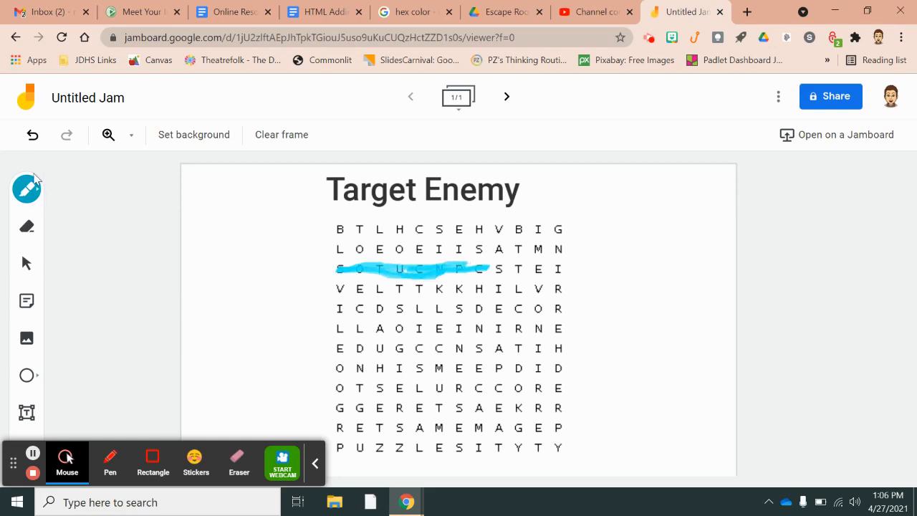
Step: Handwrite the number 4 with the black pen in the blank area beside the word search's upper rows
click(38, 192)
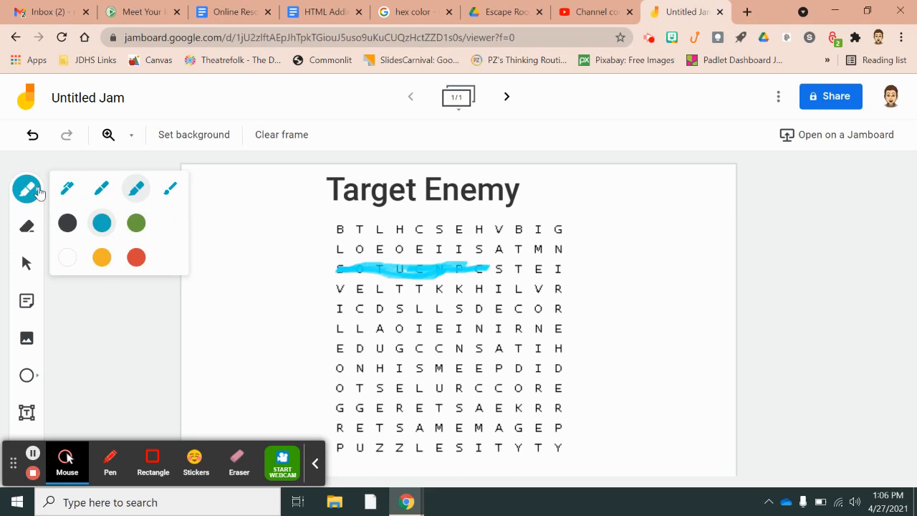
click(67, 225)
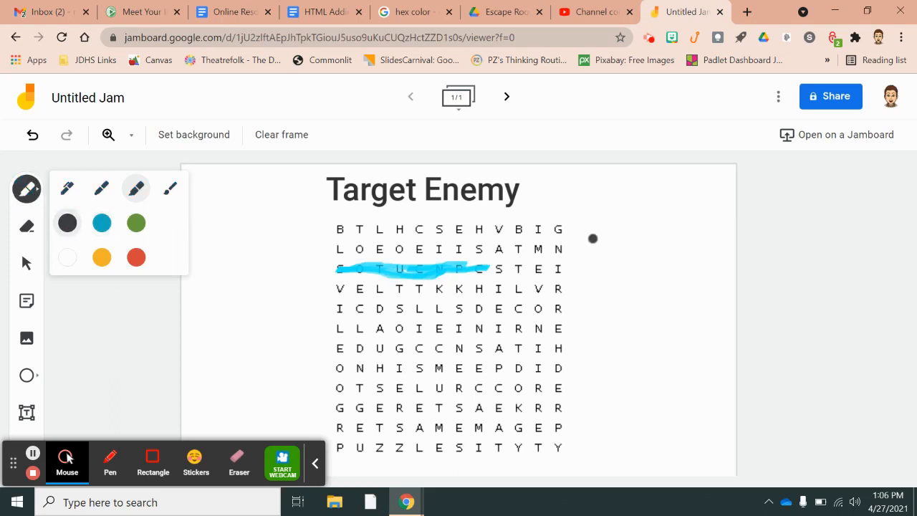
click(69, 185)
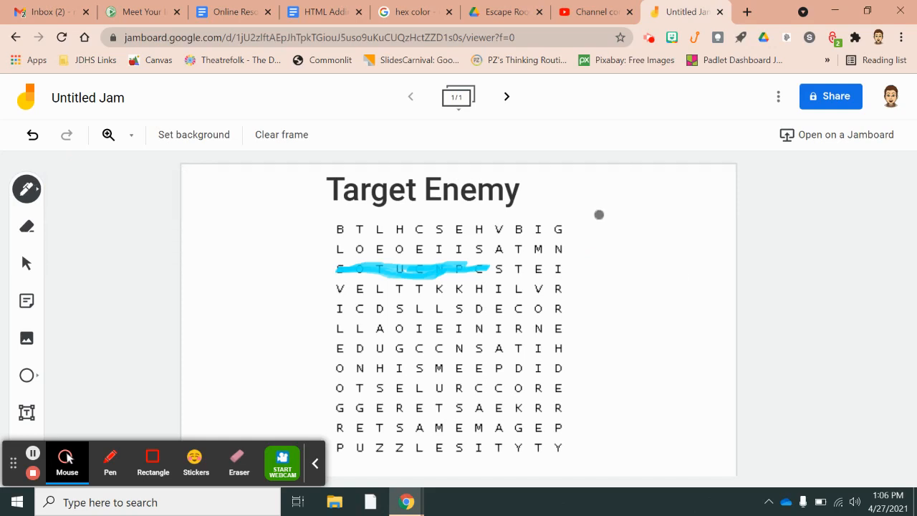
mouse_move(597, 213)
mouse_down()
mouse_move(633, 236)
mouse_move(630, 217)
mouse_move(630, 268)
mouse_up()
Step: Share the jam by link with Juneau School District and give that group Editor access
click(830, 98)
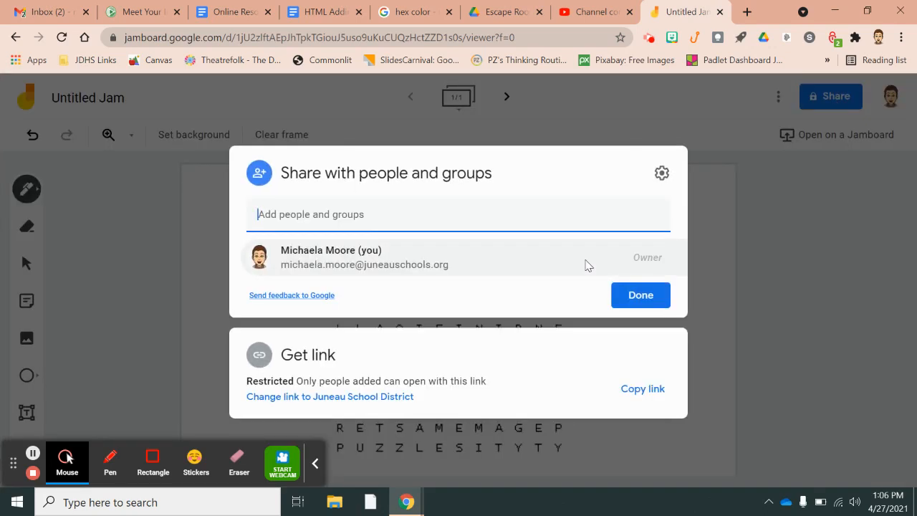
click(372, 398)
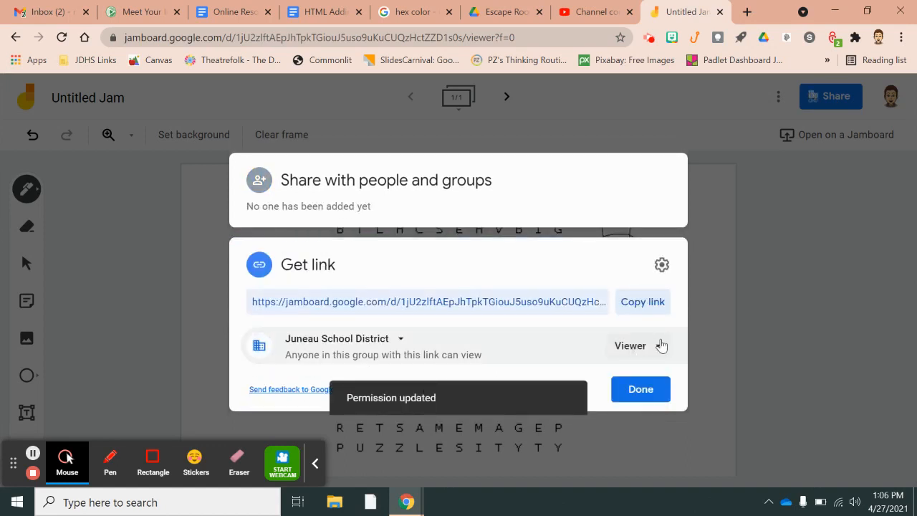
click(660, 345)
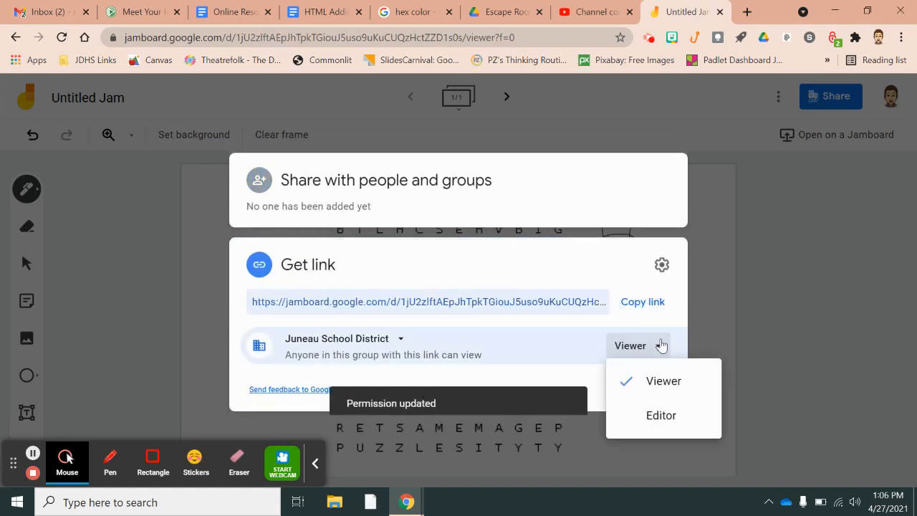
click(663, 417)
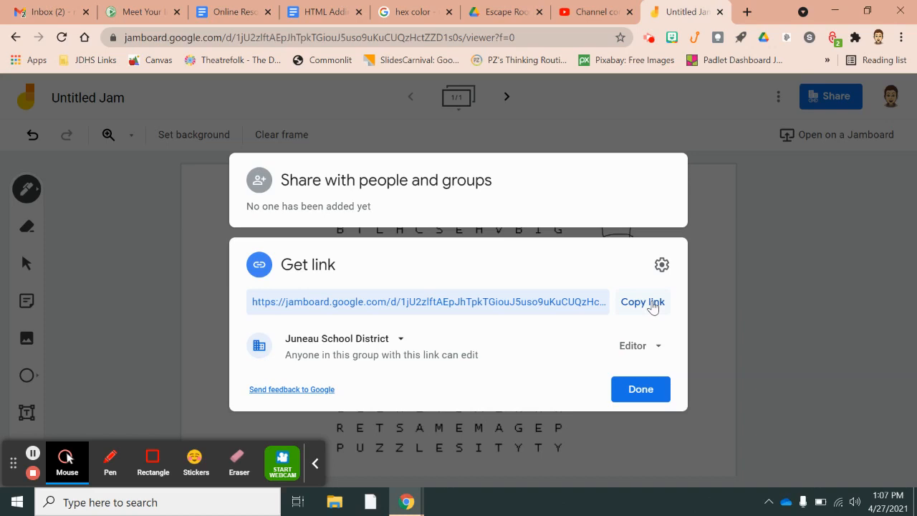
click(699, 311)
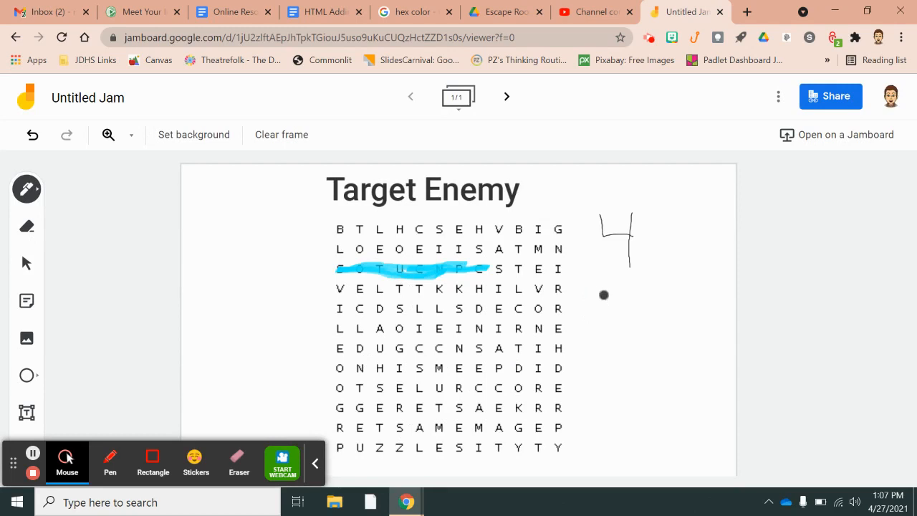
Step: Change the jam's link sharing to Anyone with the link, keeping Editor access, and copy the link
click(834, 99)
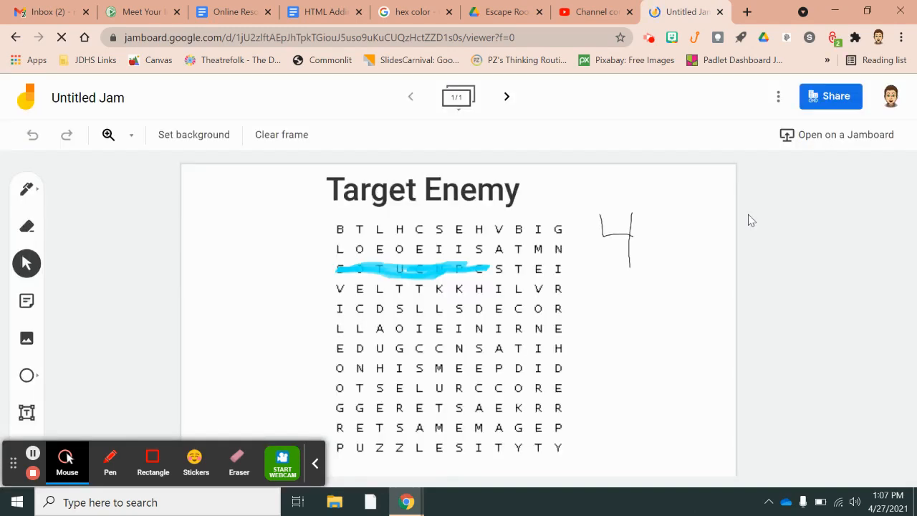
click(838, 100)
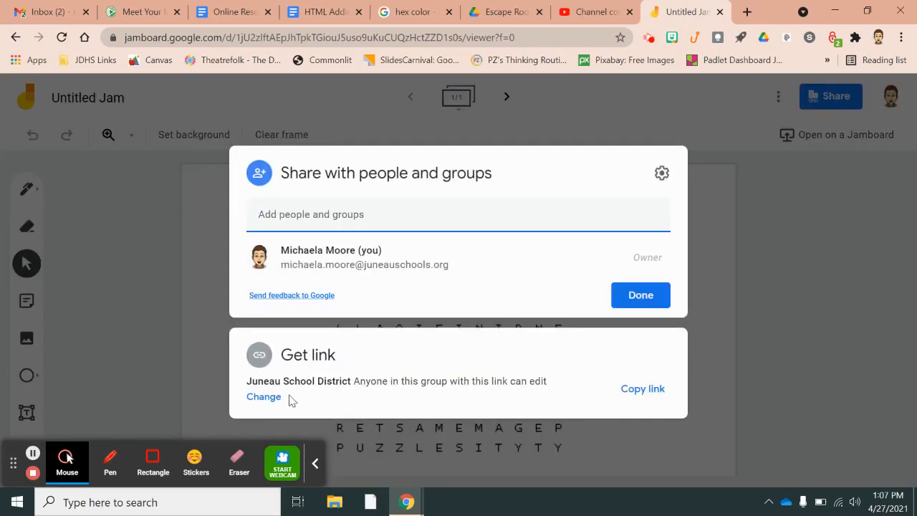
click(265, 397)
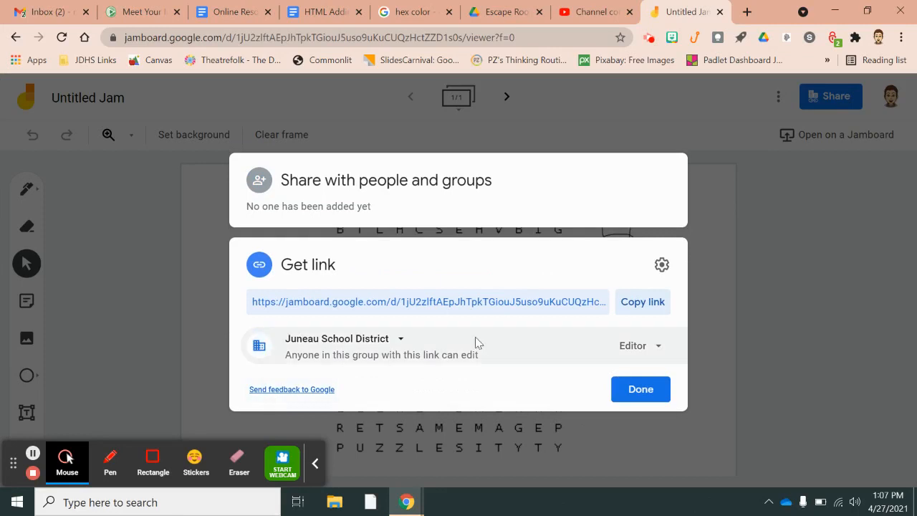
click(401, 338)
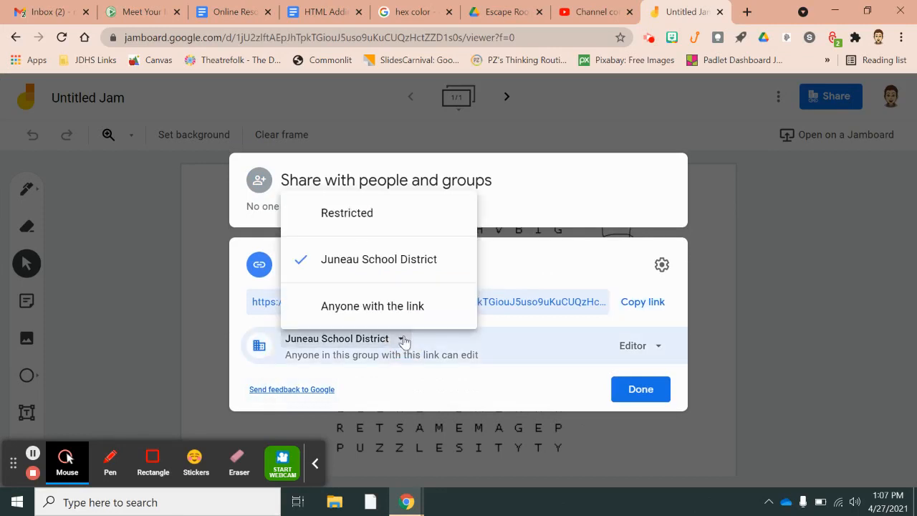
click(393, 306)
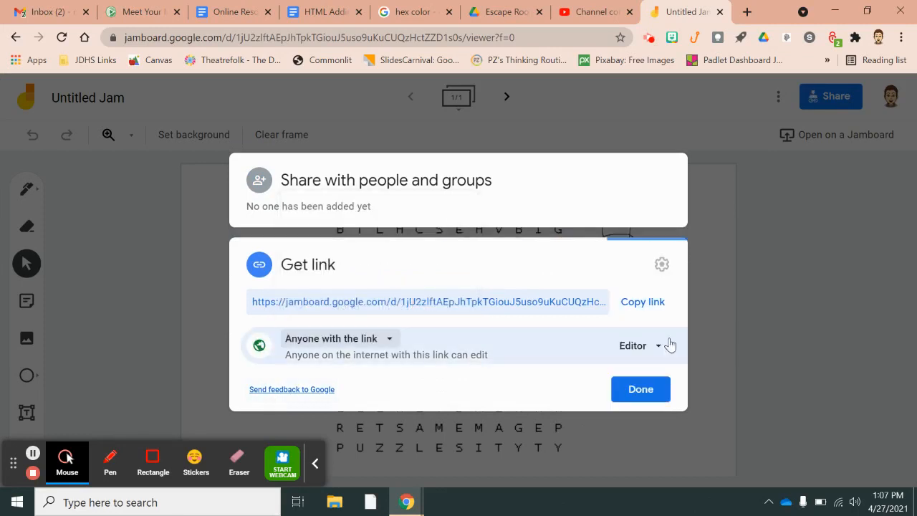
click(644, 304)
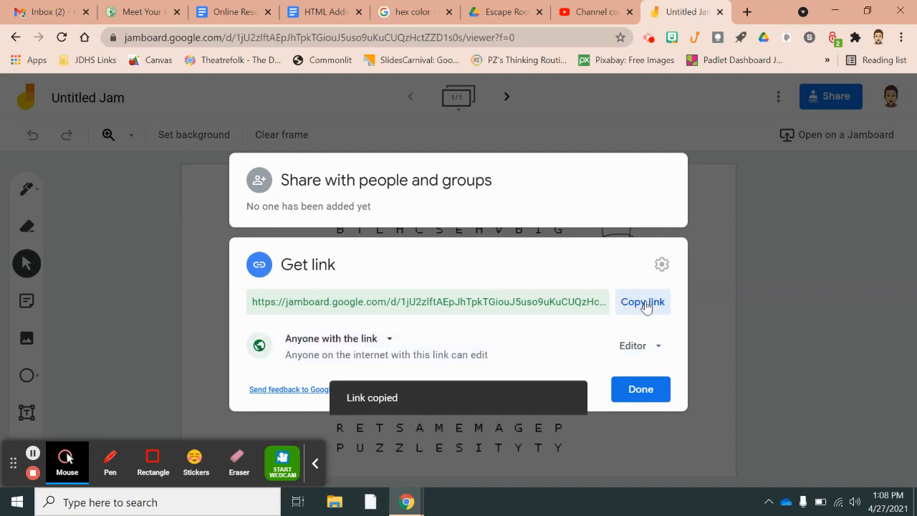
click(640, 391)
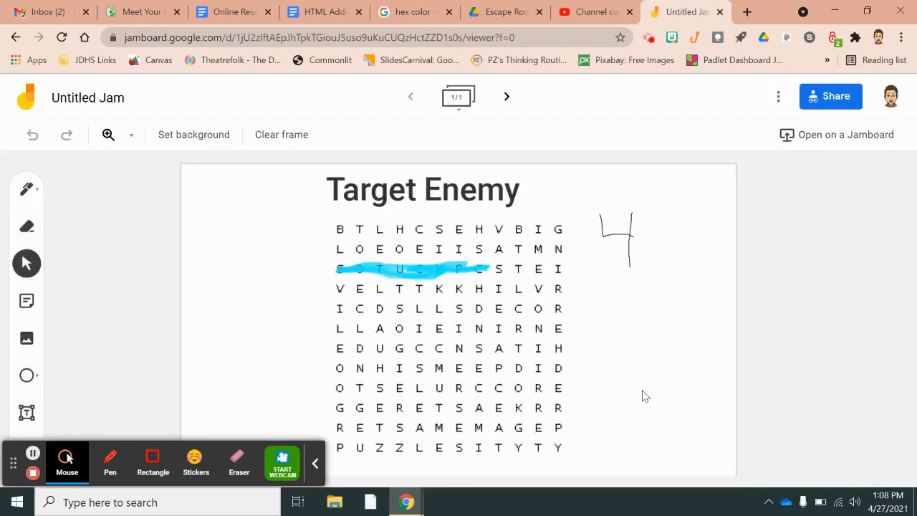
Step: Add a second frame to the jam and place an empty text box near the frame's upper-left corner
click(506, 97)
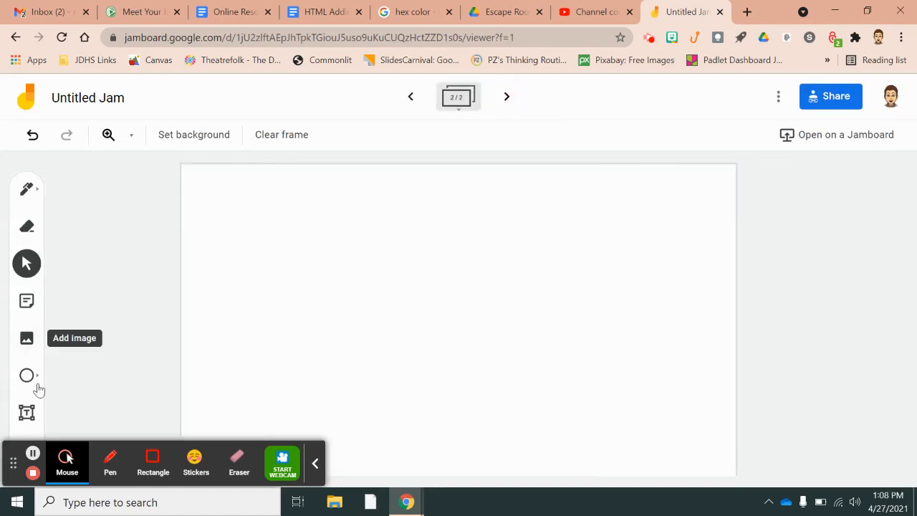
click(26, 413)
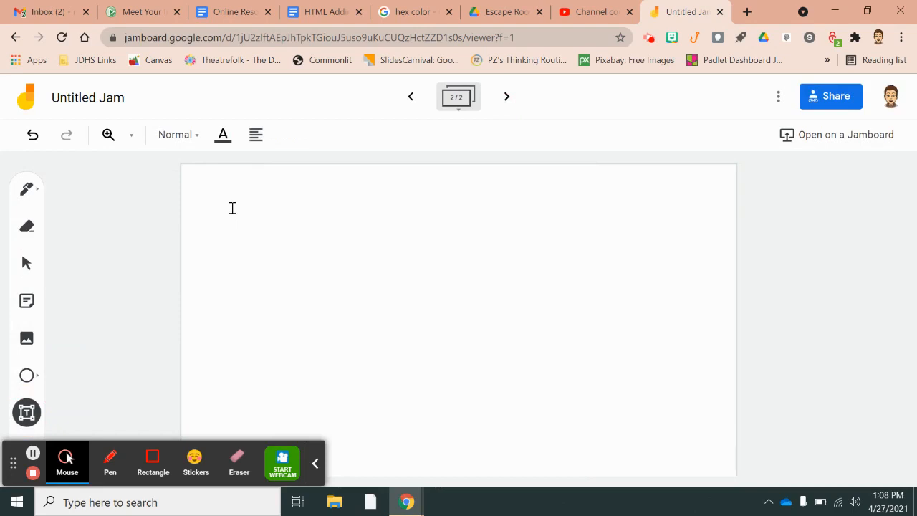
click(300, 206)
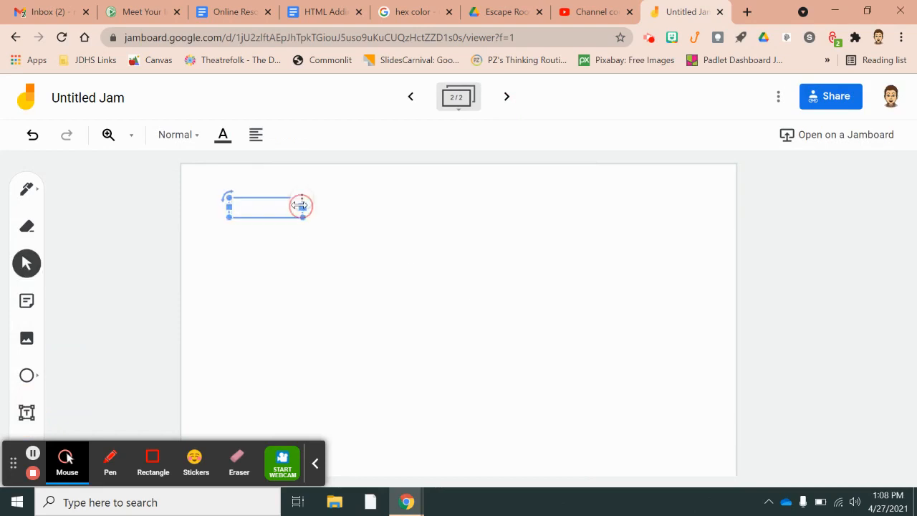
click(239, 209)
Step: Close the jam, create a new blank Google Docs document at doc.new, and paste the copied jam link into it
click(720, 12)
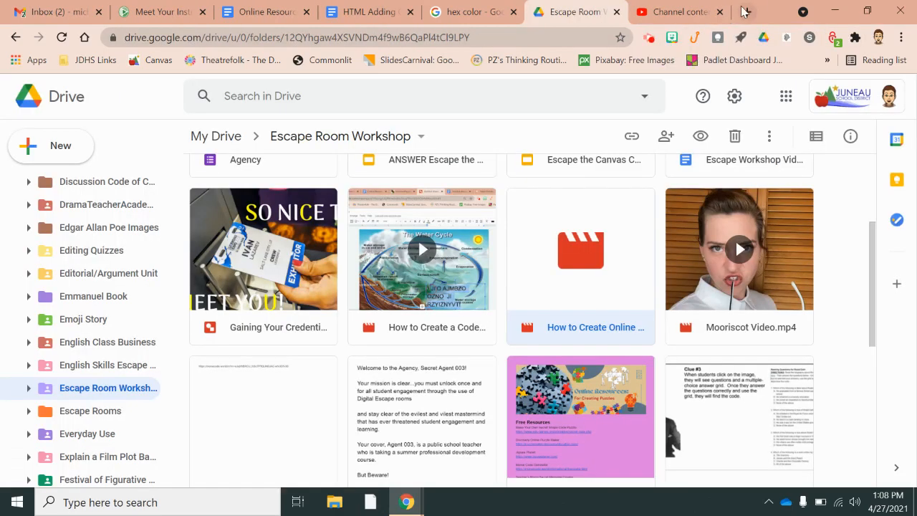
click(747, 11)
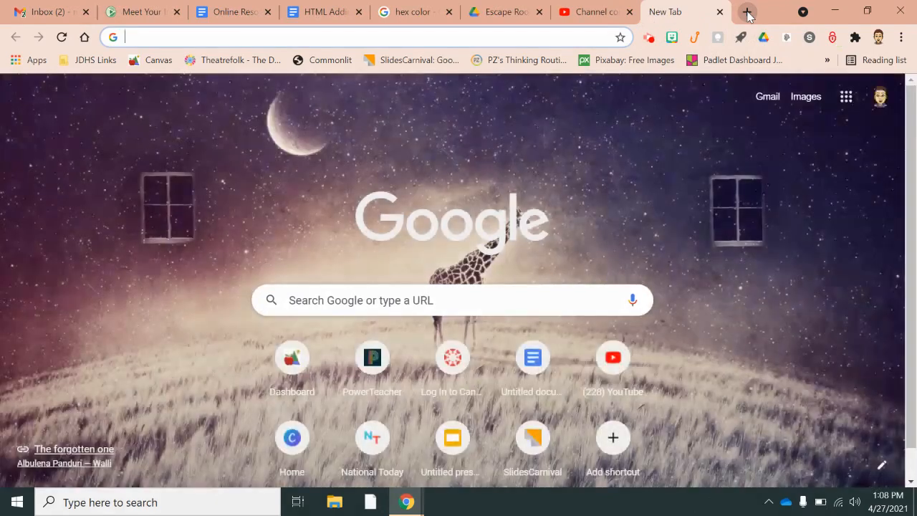
click(747, 12)
text(doc.new)
key(Return)
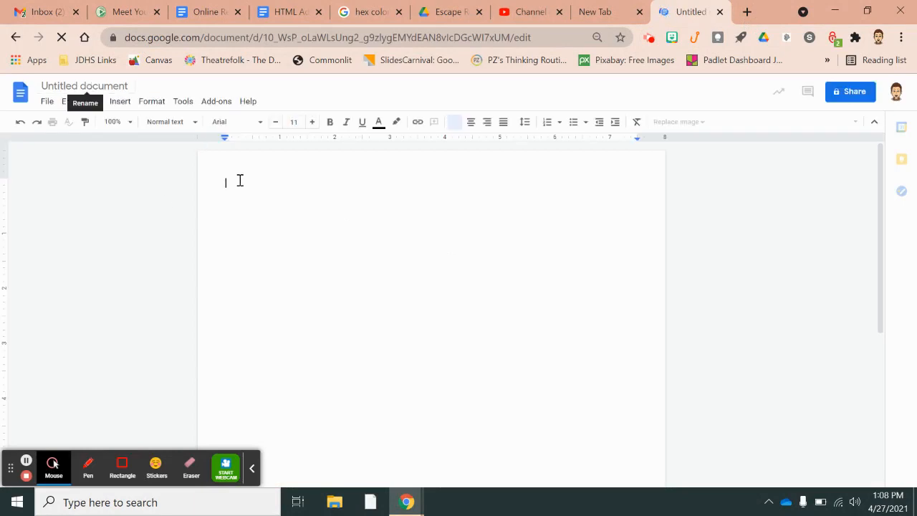
key(ctrl+v)
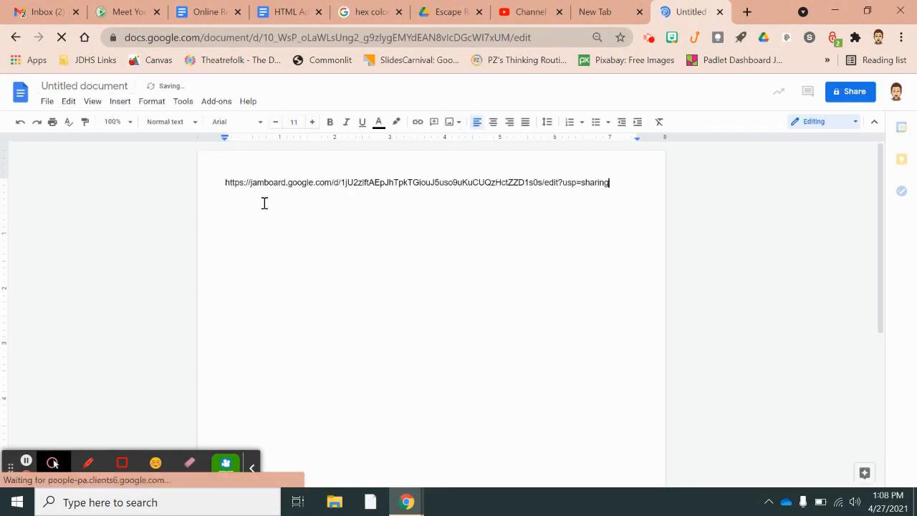
Step: Replace everything after the last slash of the pasted jam link with "copy", and close the document and the blank browser tab
click(264, 203)
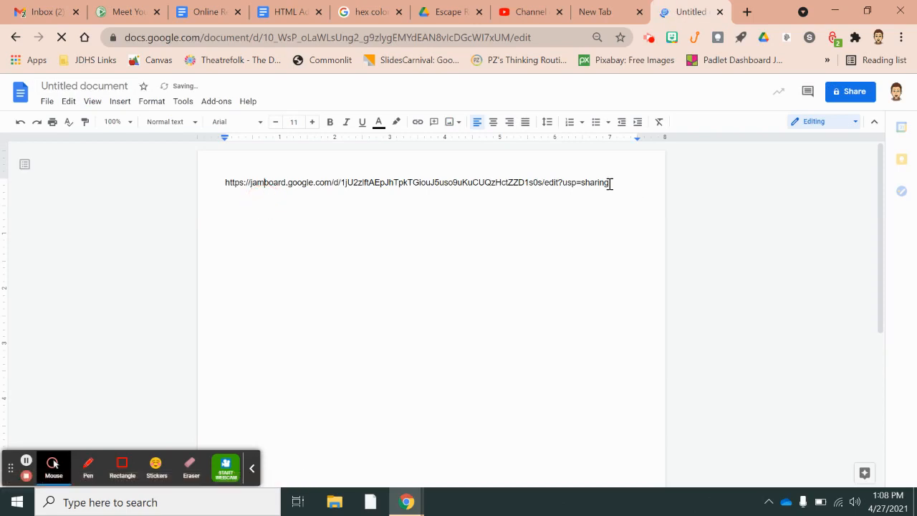
click(129, 121)
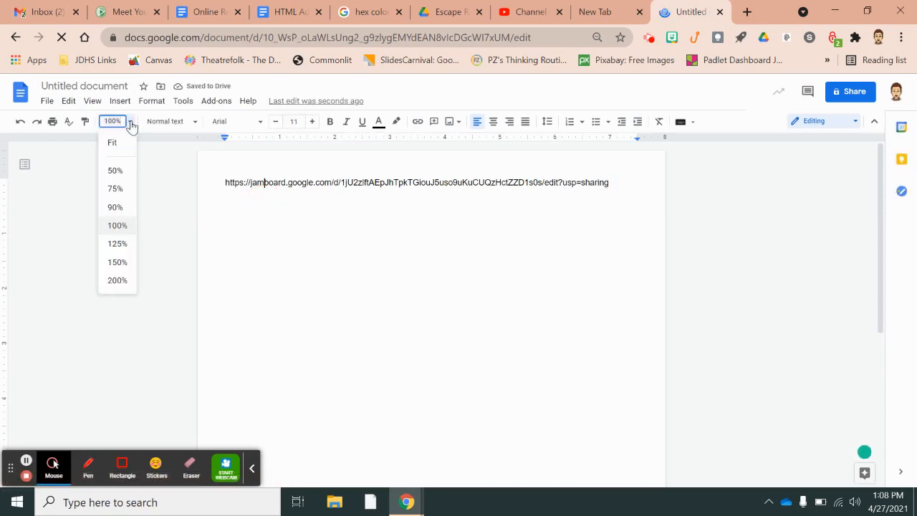
click(118, 262)
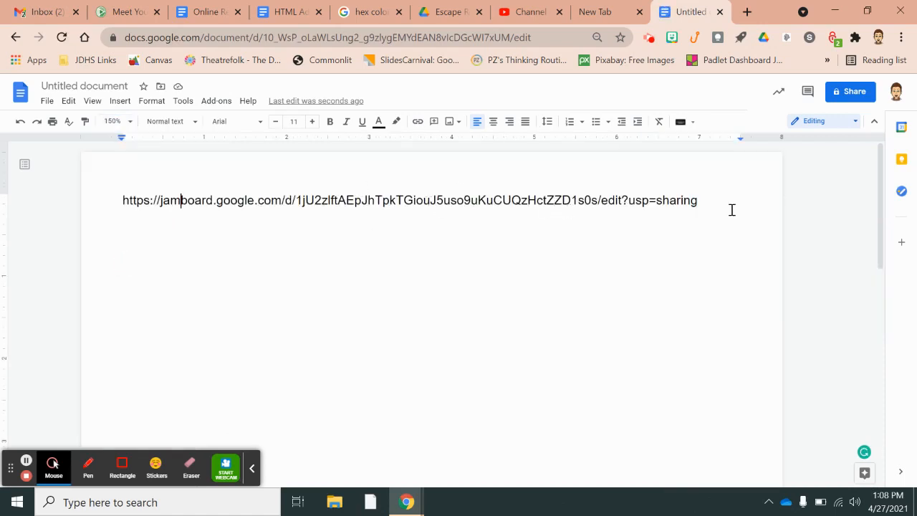
click(698, 200)
key(BackSpace)
key(BackSpace)
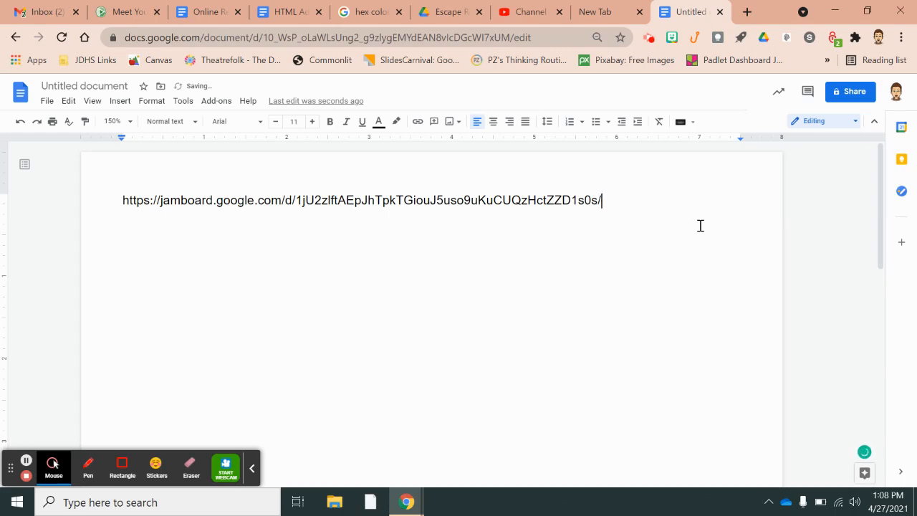
text(copy)
key(Return)
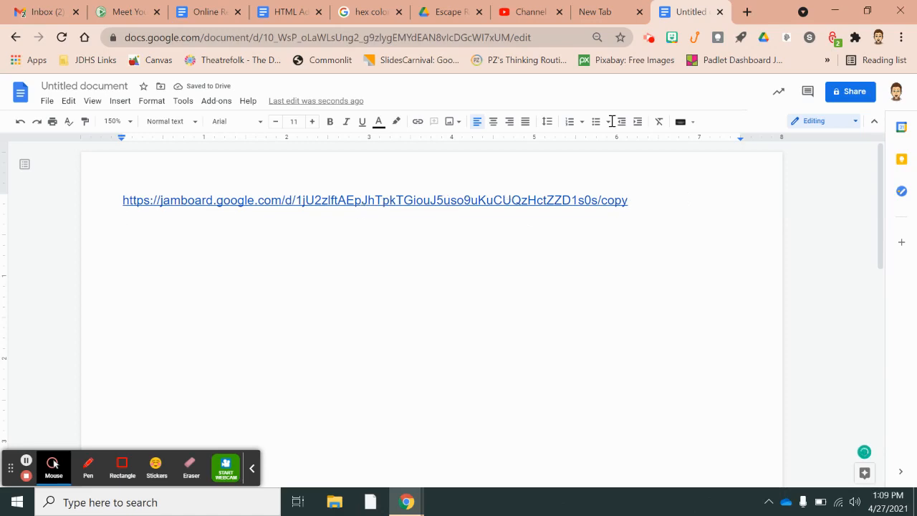
click(719, 12)
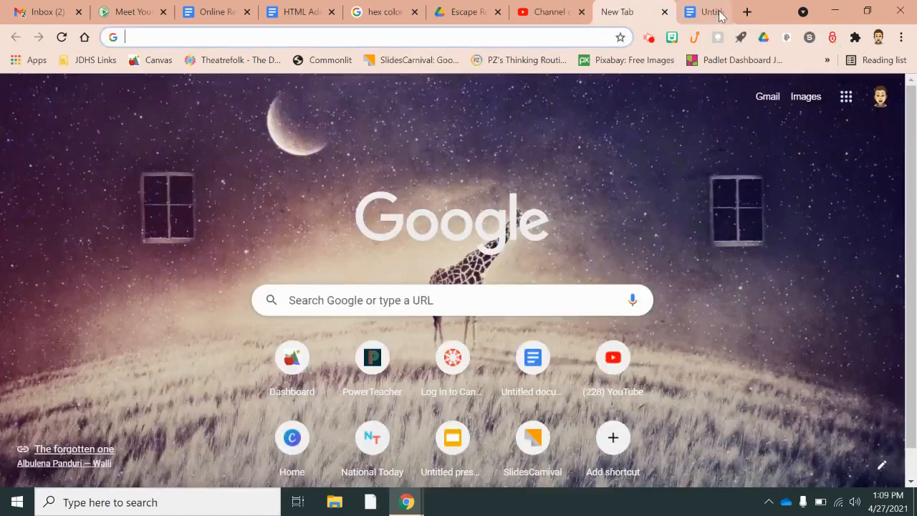
click(719, 12)
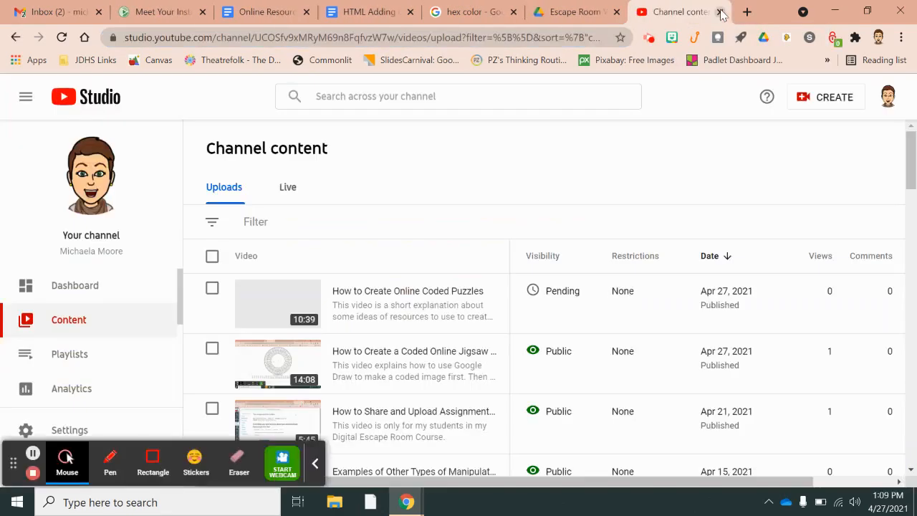